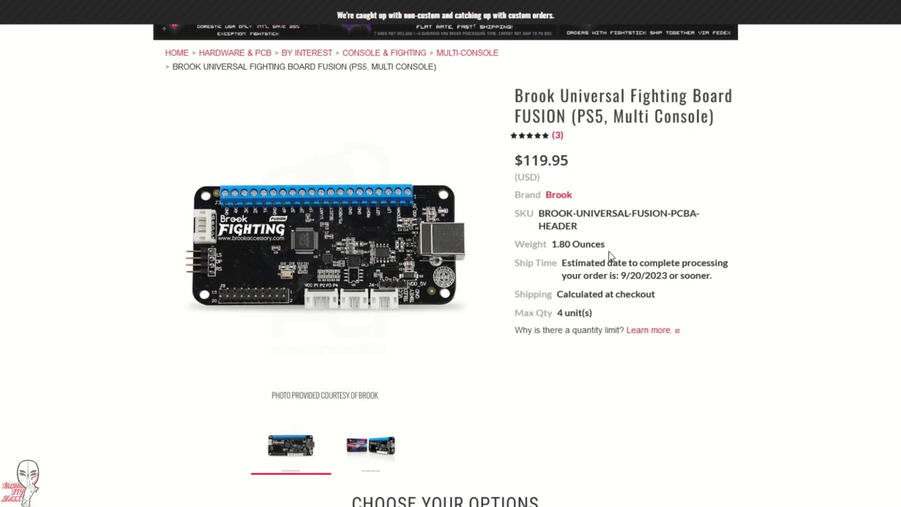
{"action": "left_click", "coordinate": [368, 449]}
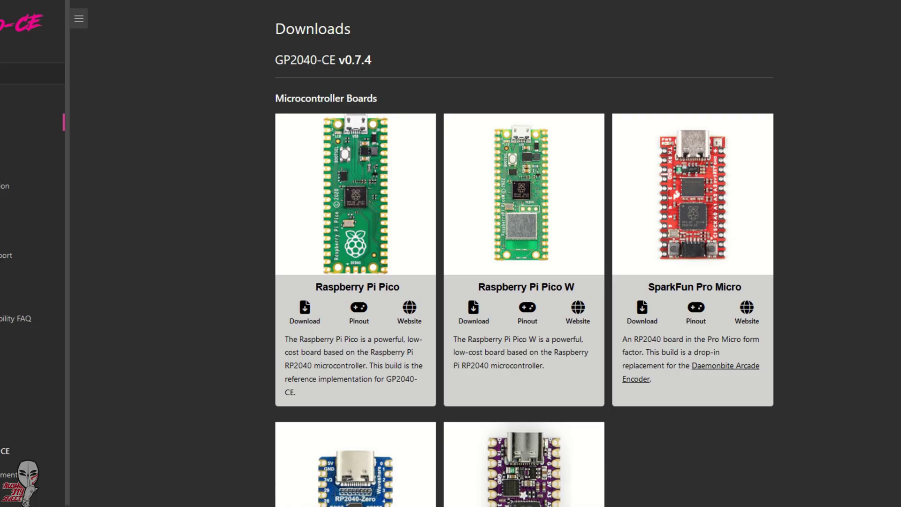
Step: Look through the microcontroller boards and open source devices offered on the GP2040-CE Downloads page
{"action": "scroll", "coordinate": [524, 253], "scroll_direction": "down", "scroll_amount": 4}
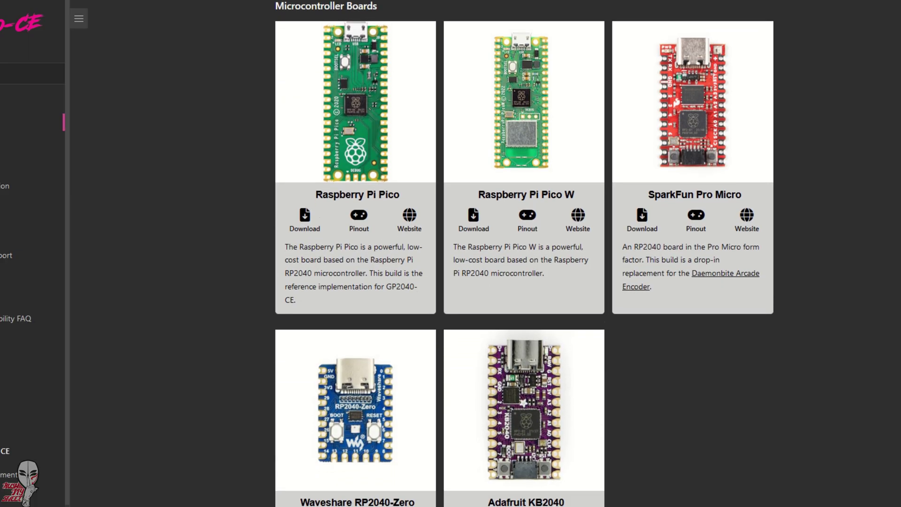
{"action": "scroll", "coordinate": [524, 254], "scroll_direction": "down", "scroll_amount": 7}
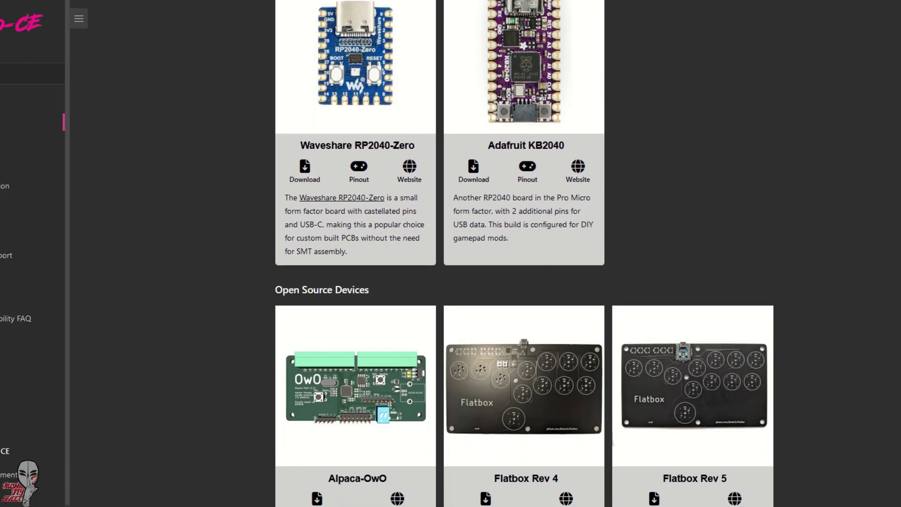
{"action": "scroll", "coordinate": [524, 253], "scroll_direction": "down", "scroll_amount": 7}
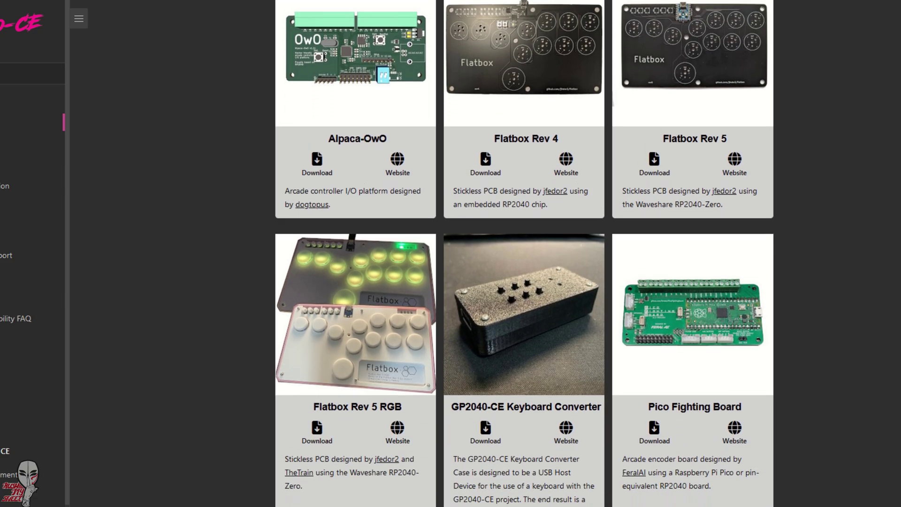
{"action": "scroll", "coordinate": [524, 254], "scroll_direction": "down", "scroll_amount": 6}
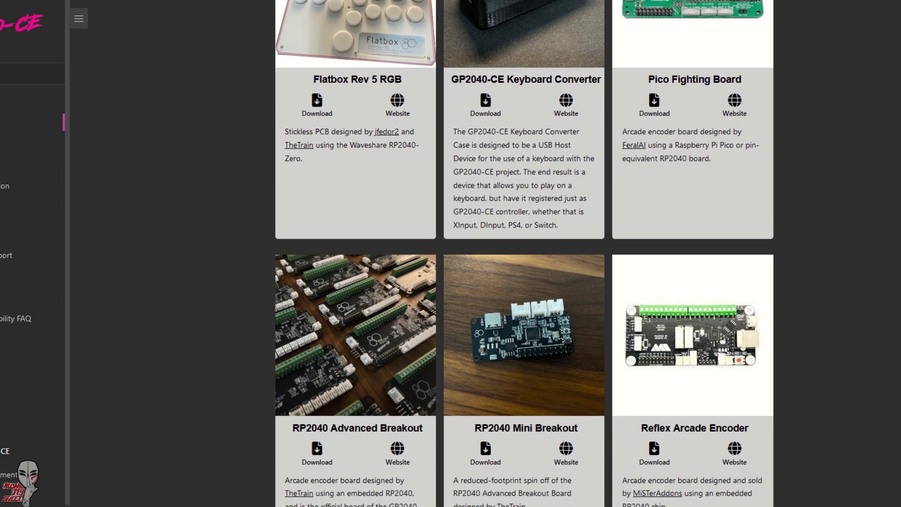
{"action": "scroll", "coordinate": [524, 253], "scroll_direction": "down", "scroll_amount": 2}
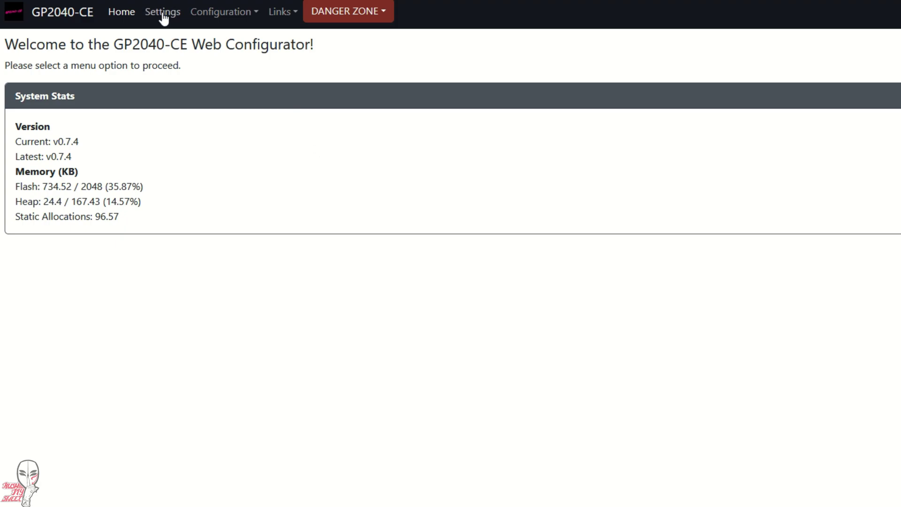
Step: In the configurator's settings, set the input mode to PS4 and the device type to Arcade Stick
{"action": "left_click", "coordinate": [160, 18]}
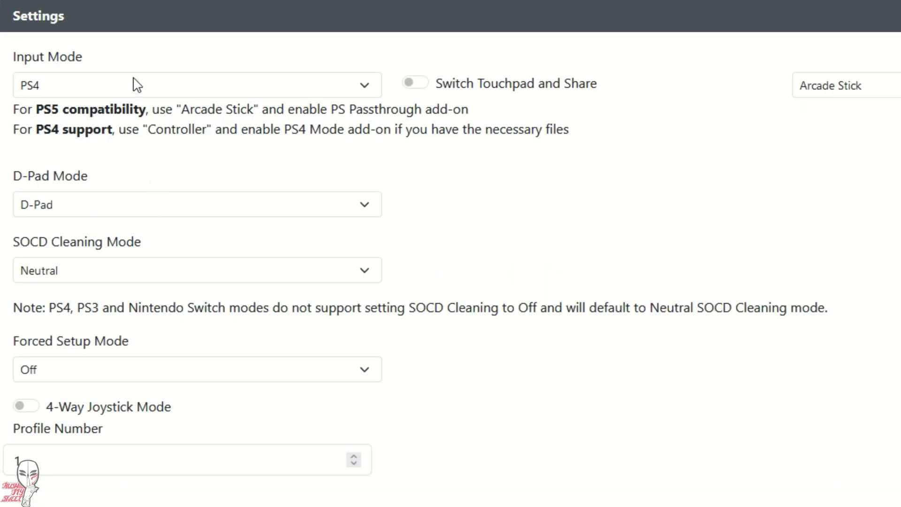
{"action": "left_click", "coordinate": [107, 100]}
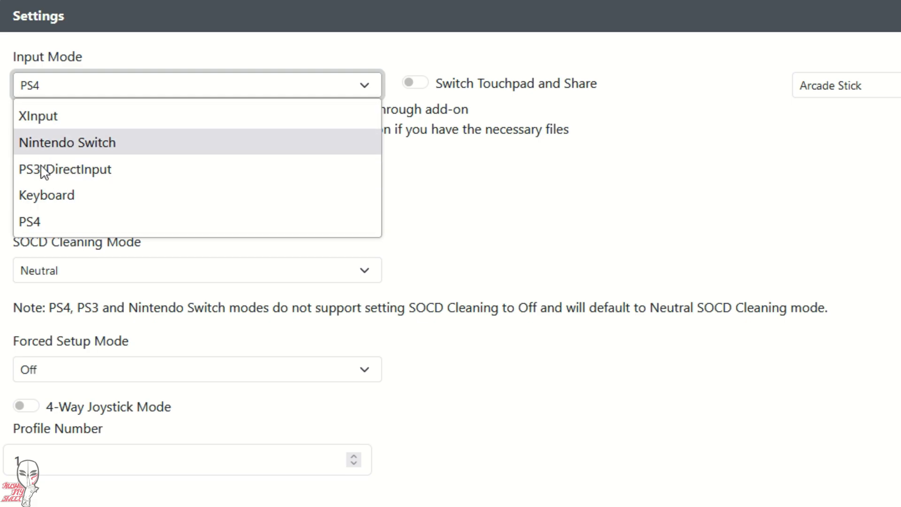
{"action": "left_click", "coordinate": [30, 222]}
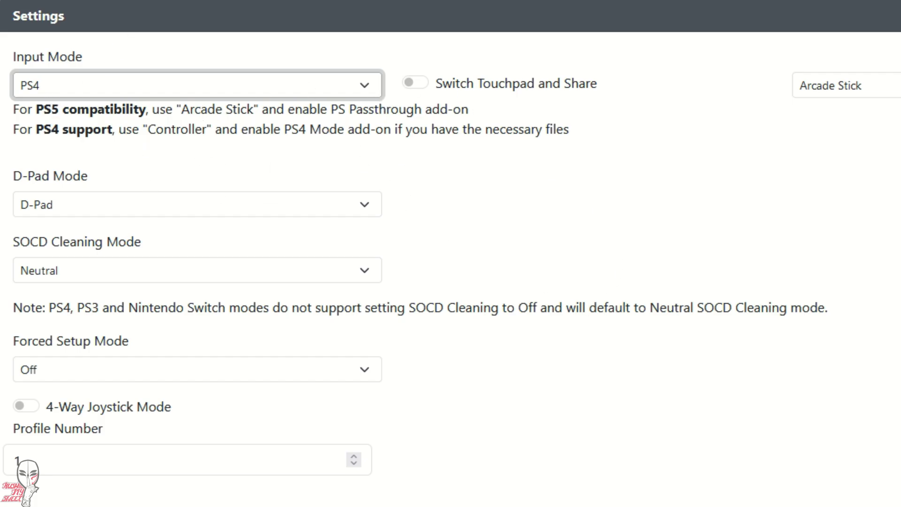
{"action": "left_click", "coordinate": [882, 89]}
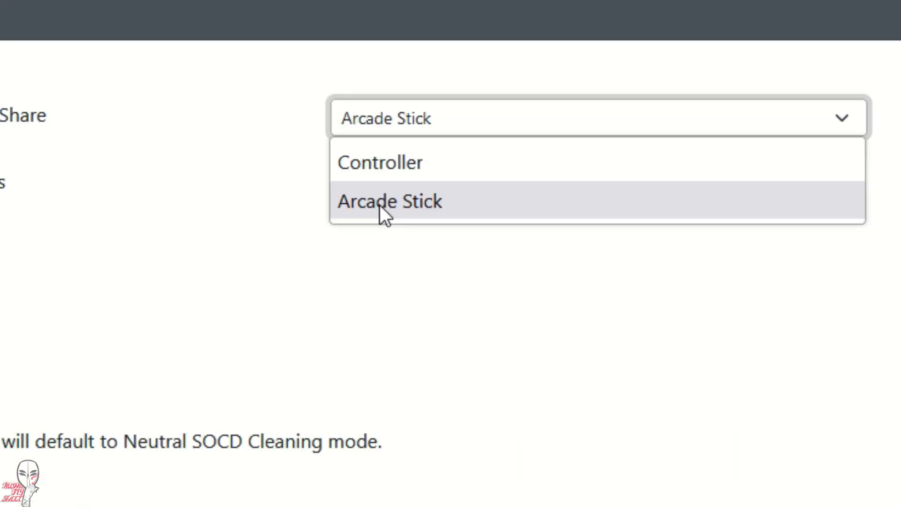
{"action": "left_click", "coordinate": [379, 203]}
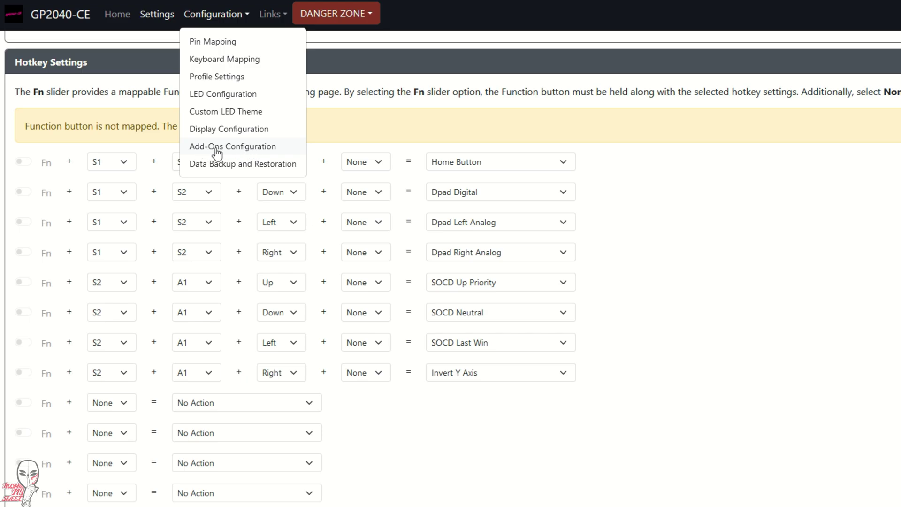
Step: Go to the PS Passthrough section of the Add-Ons Configuration and set its D+ pin to 28
{"action": "left_click", "coordinate": [224, 149]}
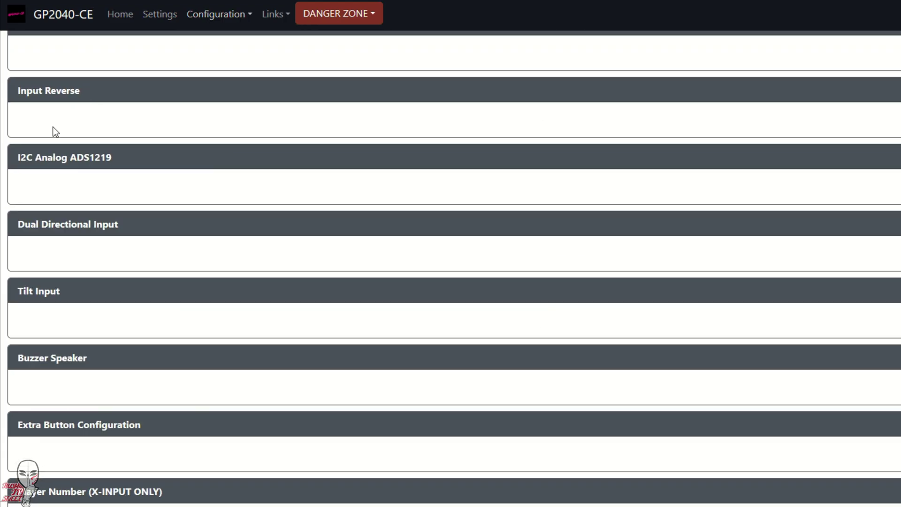
{"action": "scroll", "coordinate": [73, 291], "scroll_direction": "up", "scroll_amount": 8}
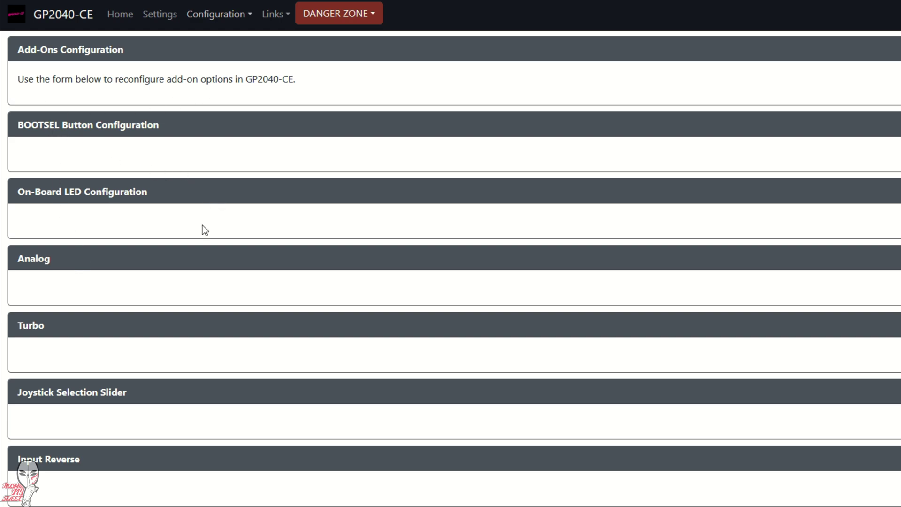
{"action": "scroll", "coordinate": [231, 324], "scroll_direction": "down", "scroll_amount": 10}
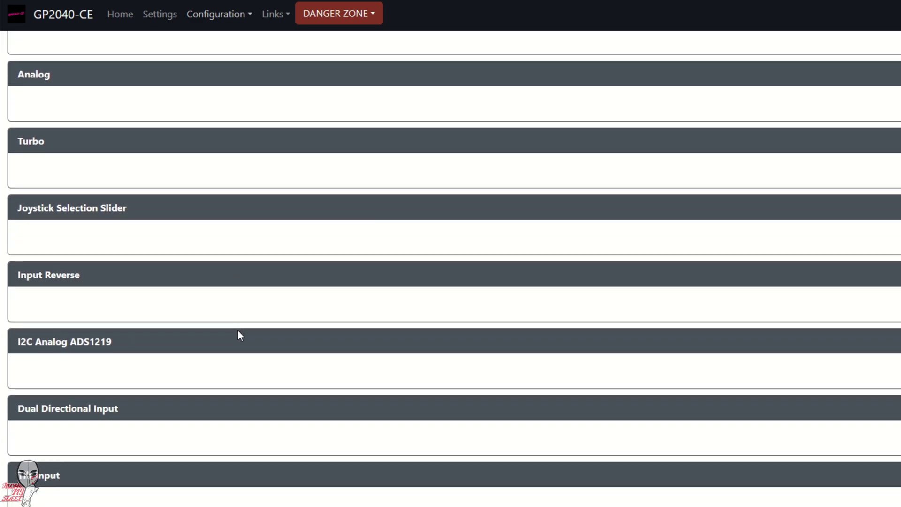
{"action": "scroll", "coordinate": [238, 334], "scroll_direction": "down", "scroll_amount": 6}
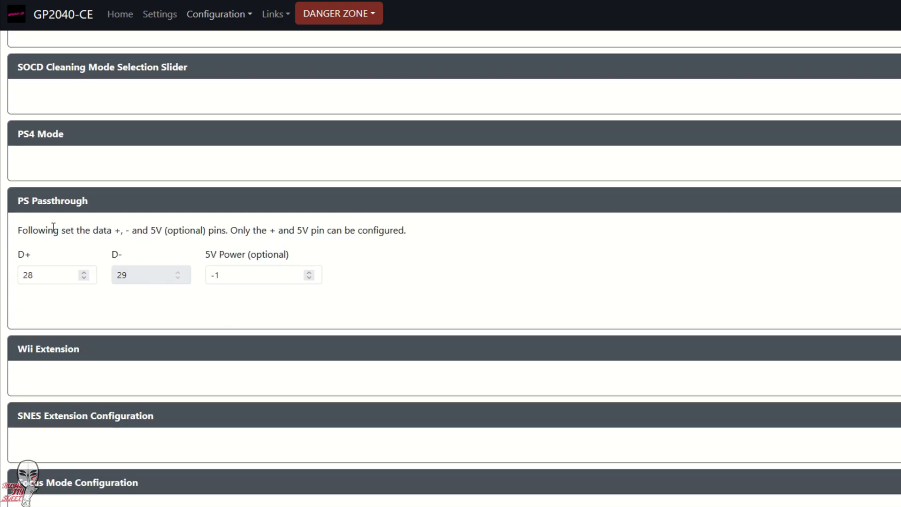
{"action": "left_click_drag", "start_coordinate": [40, 230], "coordinate": [427, 241]}
{"action": "left_click_drag", "start_coordinate": [13, 201], "coordinate": [252, 211]}
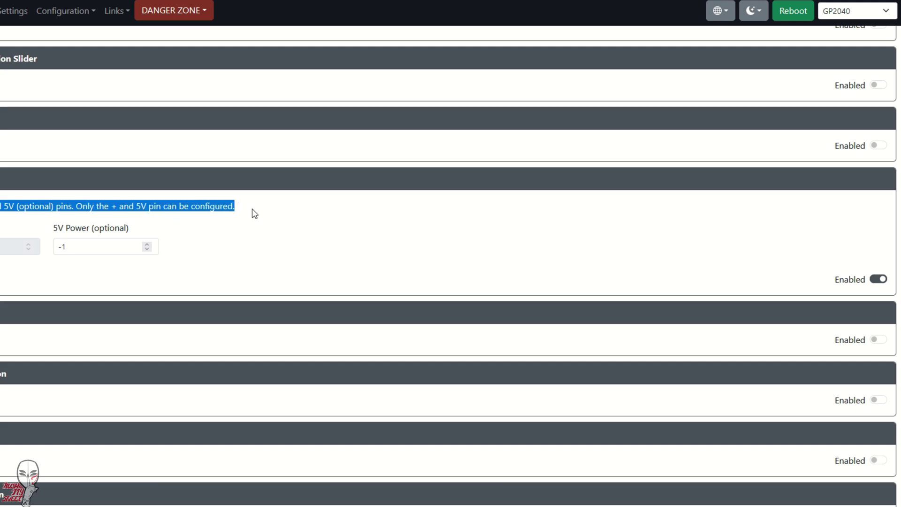
{"action": "left_click", "coordinate": [253, 214]}
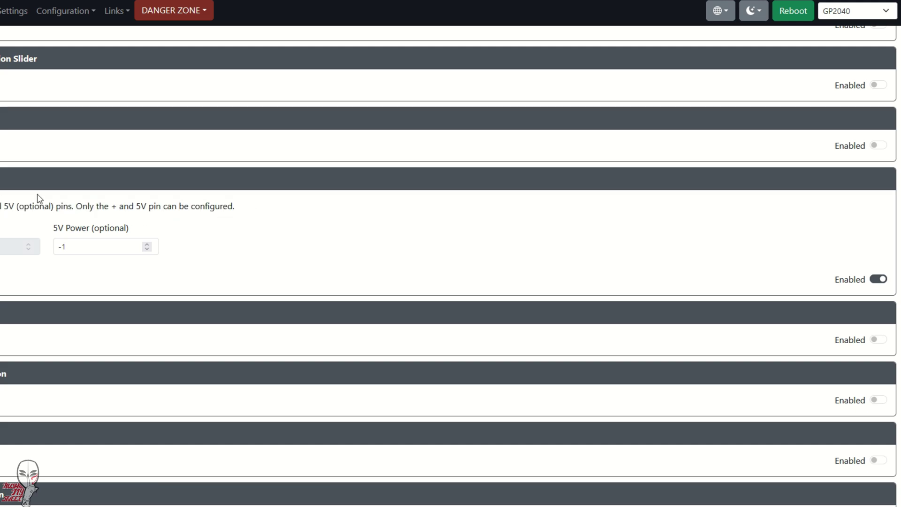
{"action": "left_click_drag", "start_coordinate": [38, 197], "coordinate": [254, 214]}
{"action": "double_click", "coordinate": [38, 271]}
{"action": "type", "text": "28"}
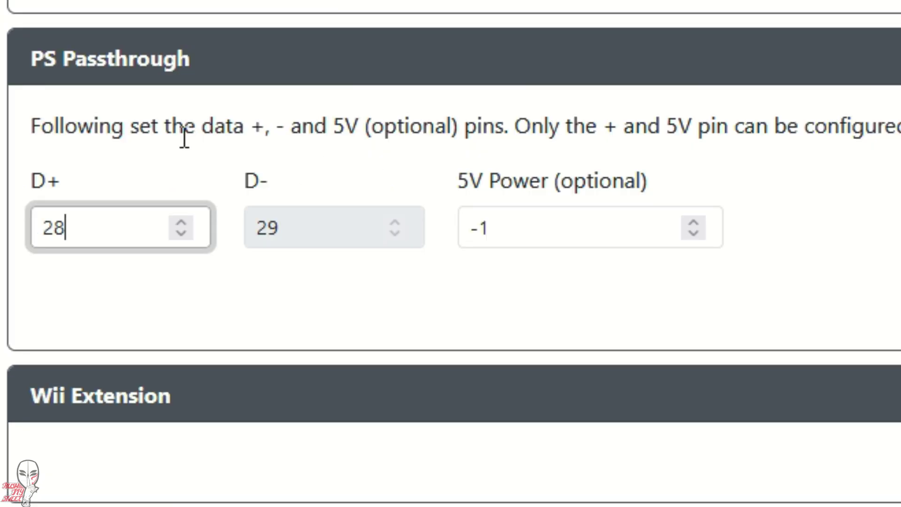
{"action": "left_click_drag", "start_coordinate": [130, 193], "coordinate": [522, 192]}
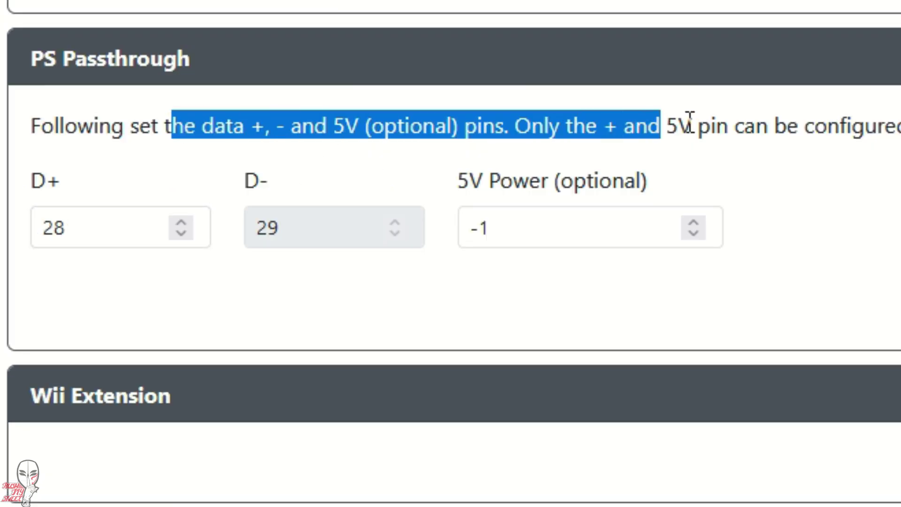
{"action": "left_click_drag", "start_coordinate": [689, 123], "coordinate": [897, 128]}
{"action": "left_click", "coordinate": [897, 128]}
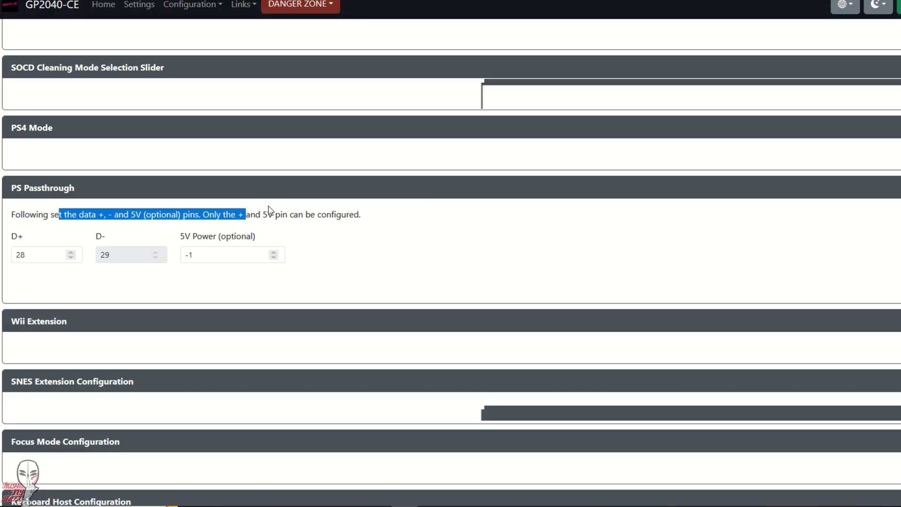
{"action": "left_click_drag", "start_coordinate": [684, 106], "coordinate": [892, 219]}
{"action": "left_click", "coordinate": [326, 214]}
Step: Save the add-on settings and reboot the board into Controller mode
{"action": "scroll", "coordinate": [445, 260], "scroll_direction": "down", "scroll_amount": 2}
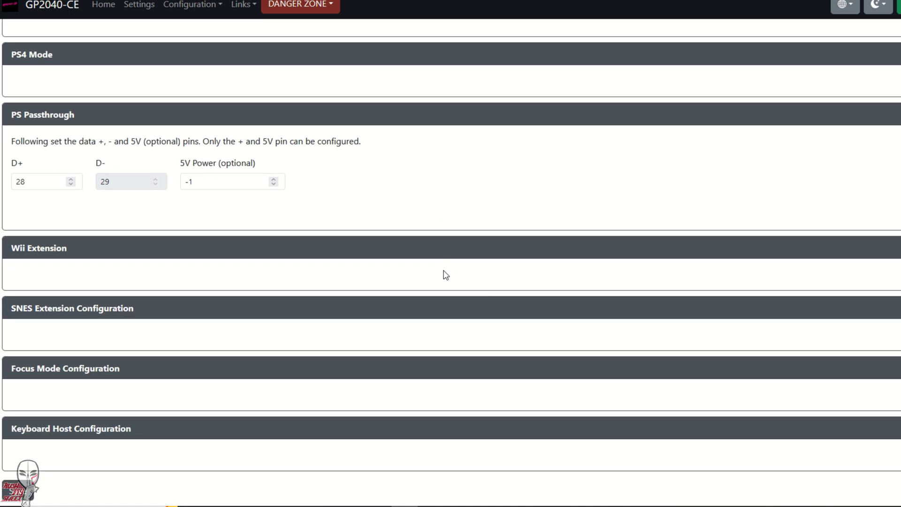
{"action": "left_click", "coordinate": [14, 495]}
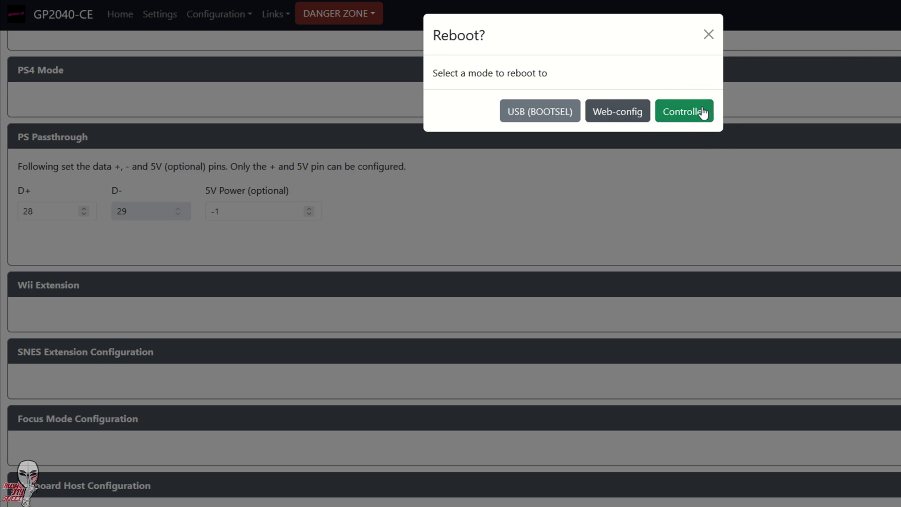
{"action": "left_click_drag", "start_coordinate": [434, 37], "coordinate": [517, 51]}
{"action": "left_click_drag", "start_coordinate": [435, 74], "coordinate": [633, 101]}
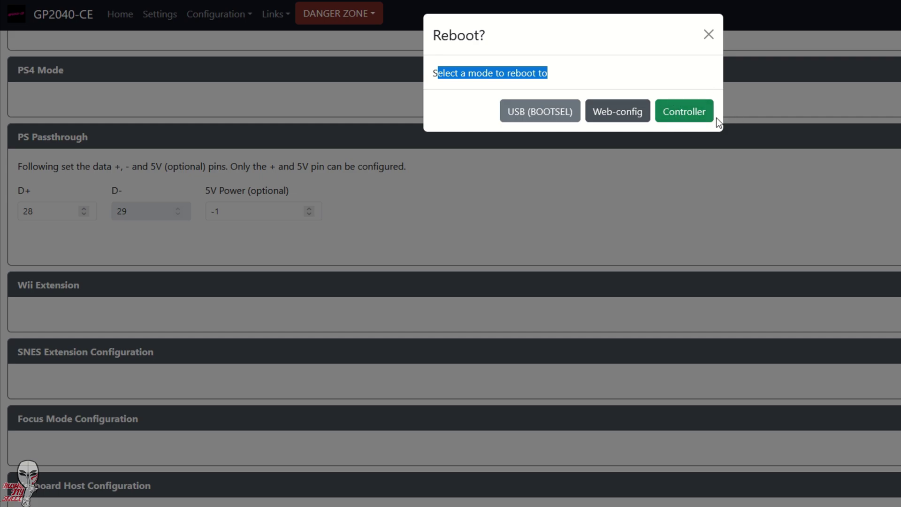
{"action": "left_click", "coordinate": [692, 116]}
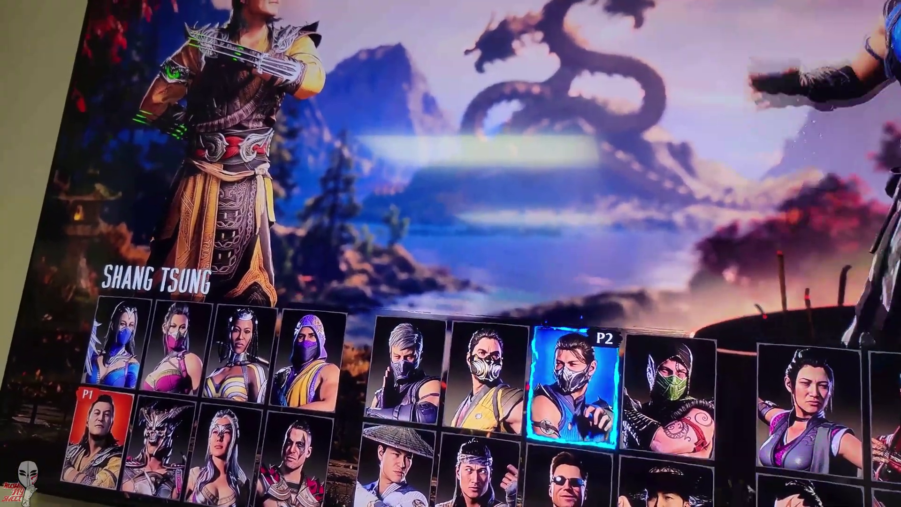
{"action": "key", "text": "Right"}
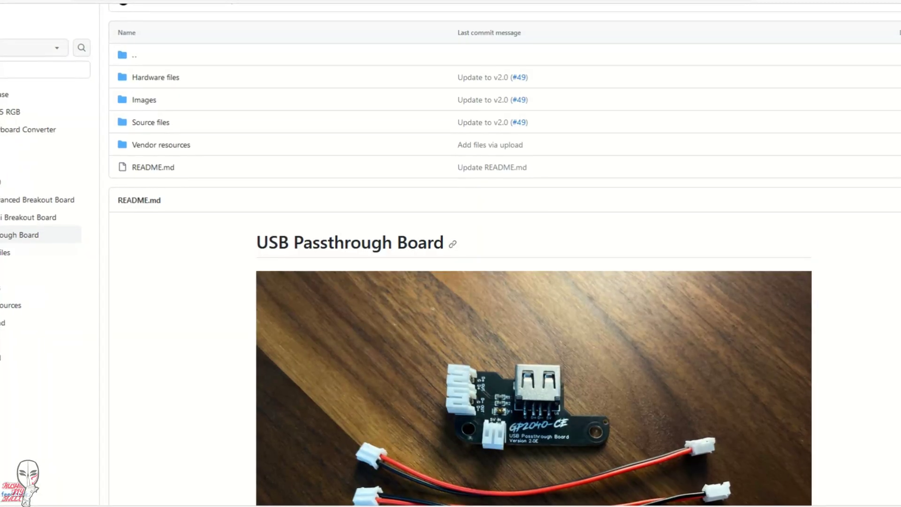
Step: Examine the USB Passthrough Board README, from the board photo through the Attribution and Summary sections
{"action": "scroll", "coordinate": [516, 281], "scroll_direction": "down", "scroll_amount": 2}
{"action": "scroll", "coordinate": [534, 281], "scroll_direction": "down", "scroll_amount": 3}
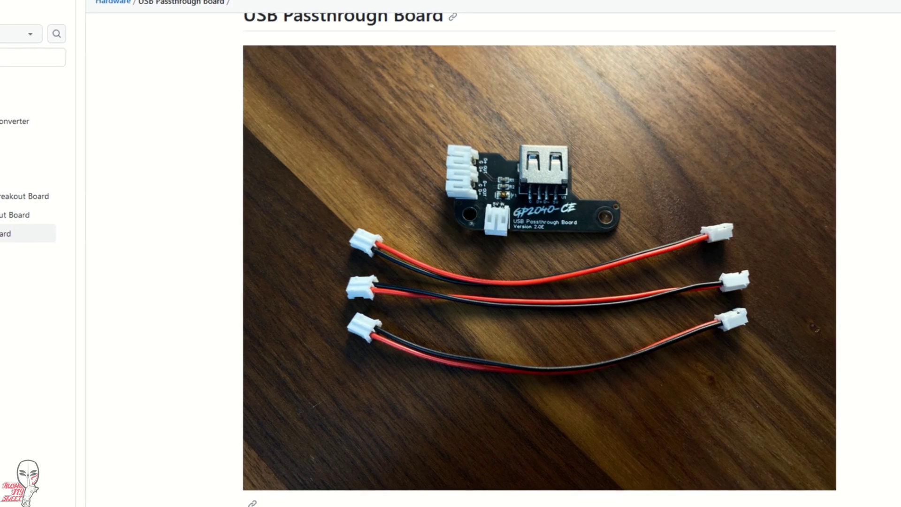
{"action": "scroll", "coordinate": [539, 263], "scroll_direction": "down", "scroll_amount": 1}
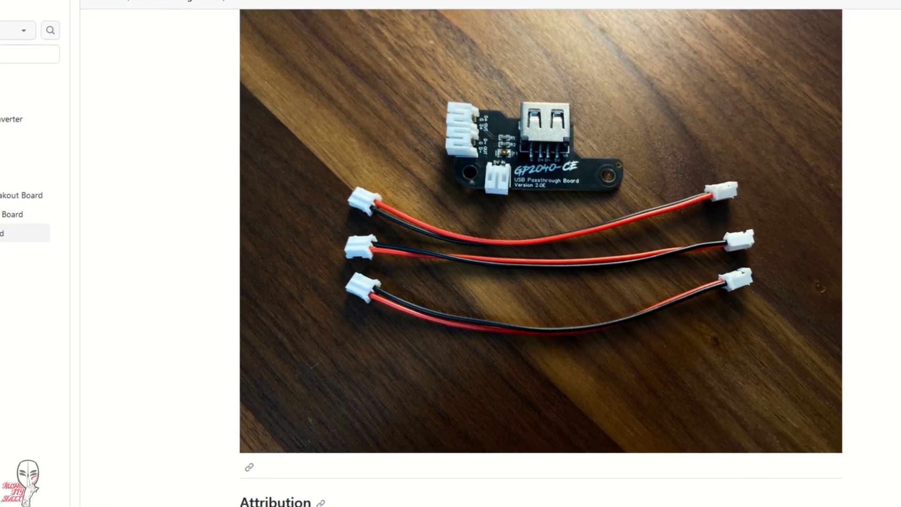
{"action": "scroll", "coordinate": [540, 262], "scroll_direction": "down", "scroll_amount": 1}
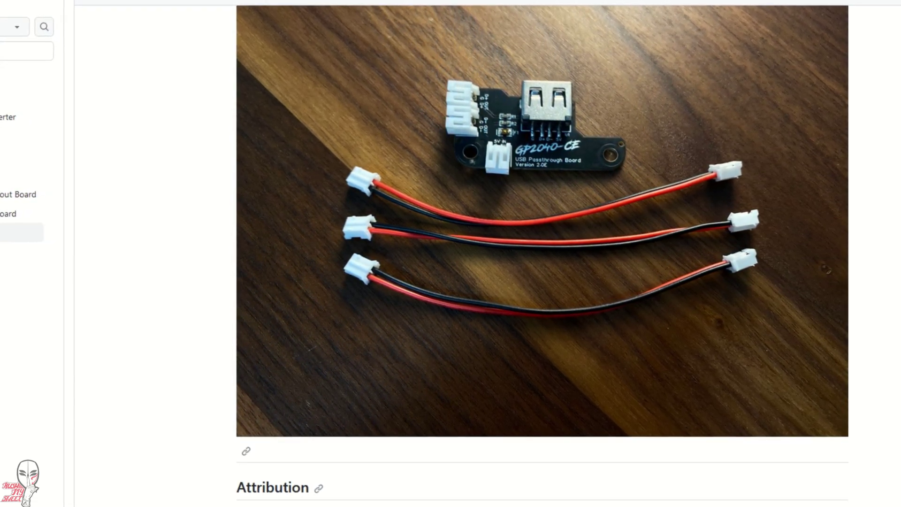
{"action": "scroll", "coordinate": [540, 262], "scroll_direction": "down", "scroll_amount": 1}
{"action": "scroll", "coordinate": [539, 262], "scroll_direction": "down", "scroll_amount": 2}
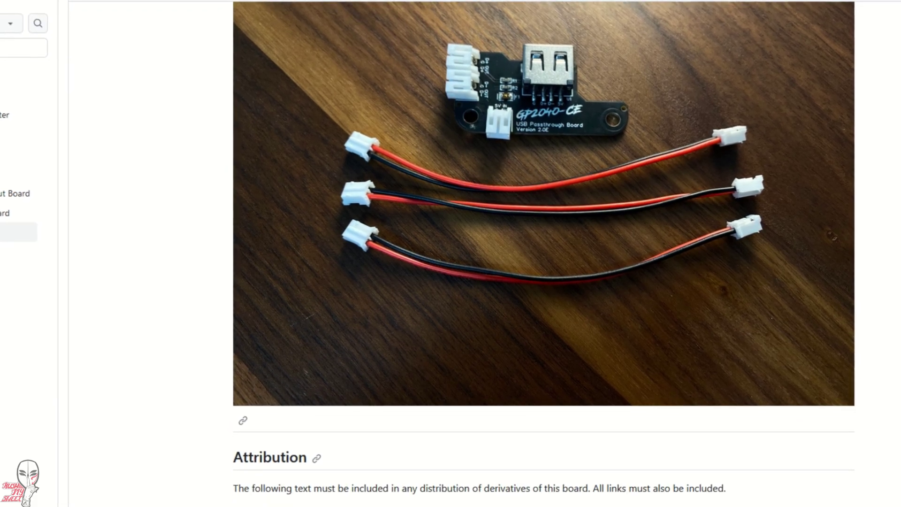
{"action": "scroll", "coordinate": [540, 253], "scroll_direction": "down", "scroll_amount": 1}
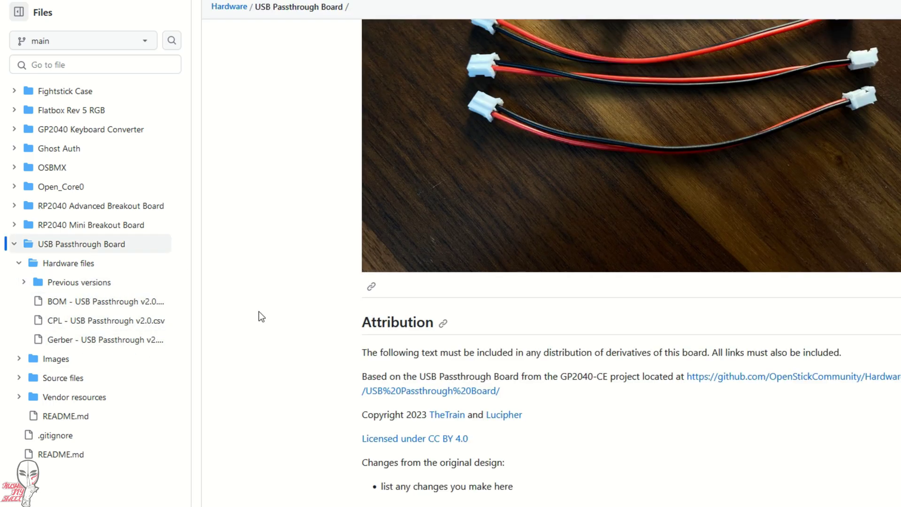
{"action": "scroll", "coordinate": [258, 313], "scroll_direction": "down", "scroll_amount": 1}
{"action": "scroll", "coordinate": [257, 314], "scroll_direction": "down", "scroll_amount": 1}
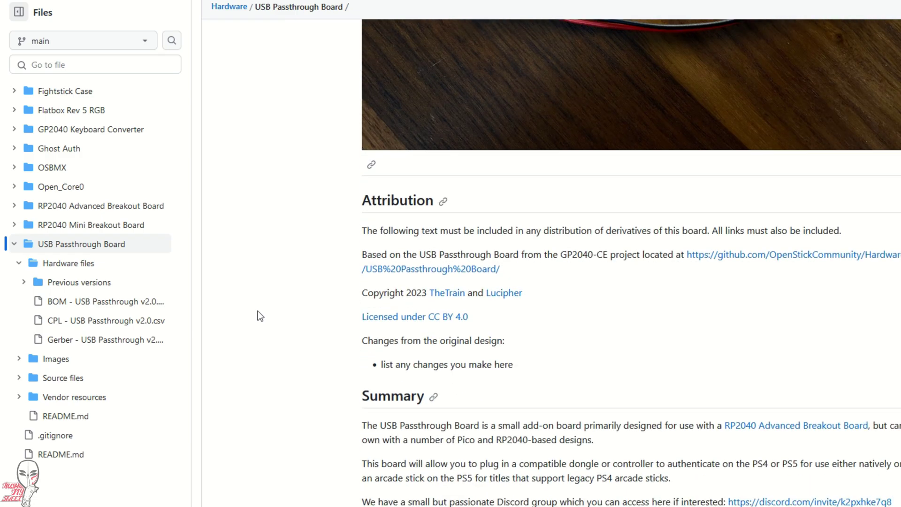
{"action": "scroll", "coordinate": [258, 311], "scroll_direction": "down", "scroll_amount": 2}
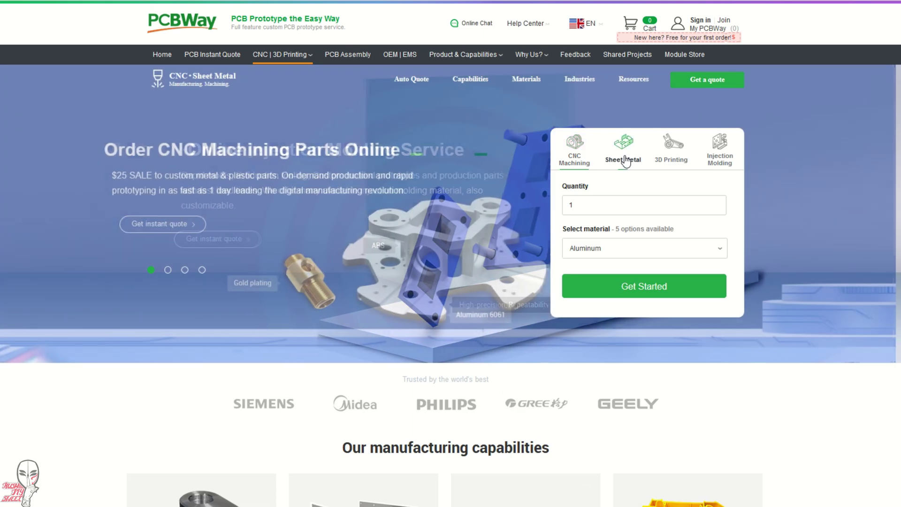
Step: View PCBWay's 3D Printing and Injection Molding quote options, as well as the contest overview page
{"action": "left_click", "coordinate": [670, 152]}
{"action": "left_click", "coordinate": [705, 164]}
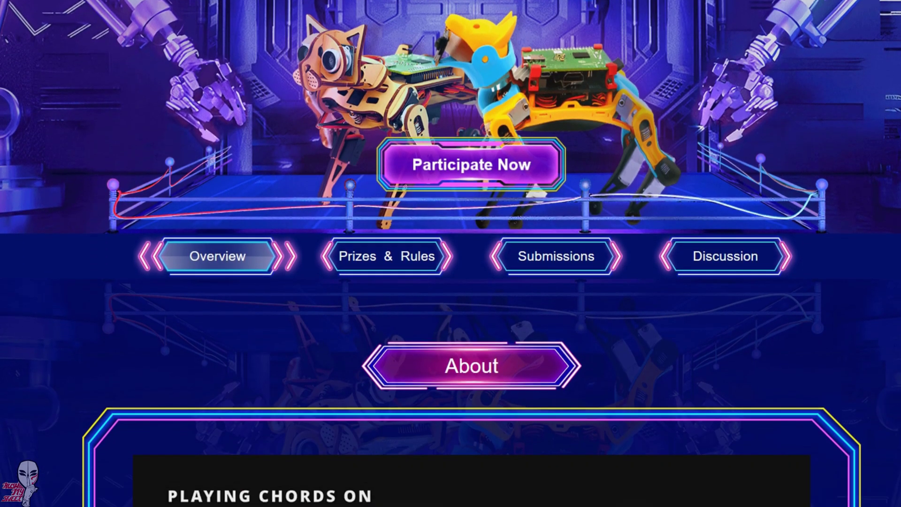
{"action": "scroll", "coordinate": [450, 253], "scroll_direction": "down", "scroll_amount": 8}
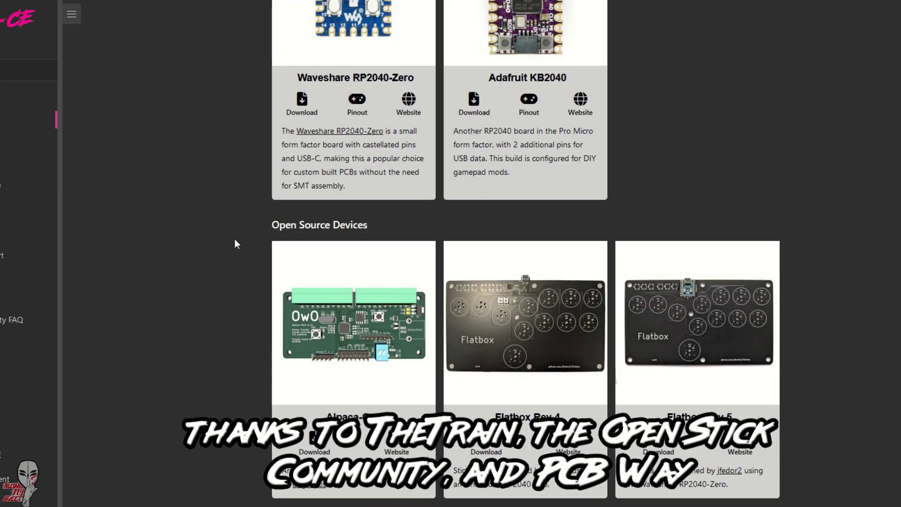
Step: Browse the open source devices on the GP2040-CE Downloads page
{"action": "scroll", "coordinate": [234, 240], "scroll_direction": "down", "scroll_amount": 2}
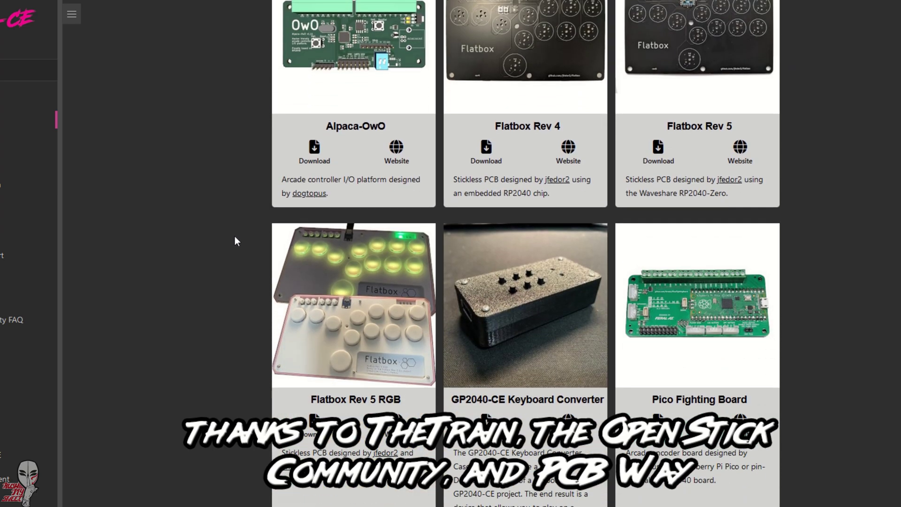
{"action": "scroll", "coordinate": [234, 236], "scroll_direction": "down", "scroll_amount": 7}
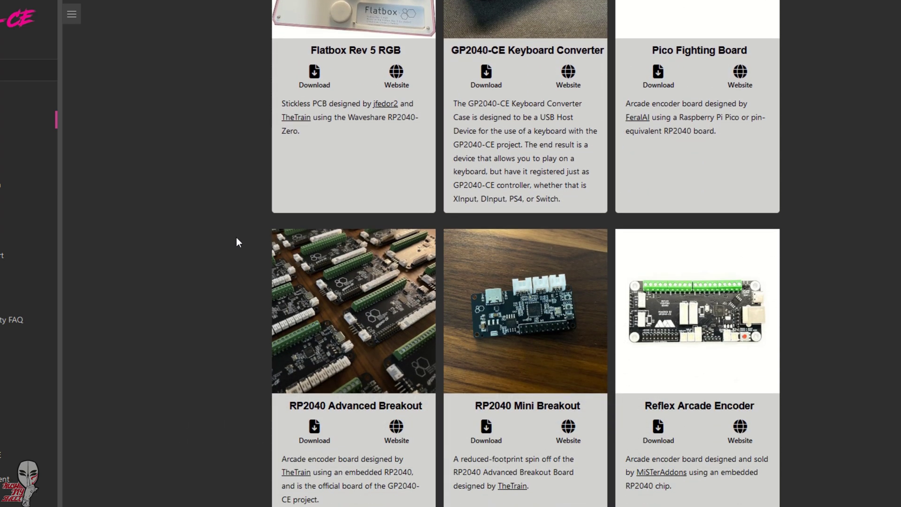